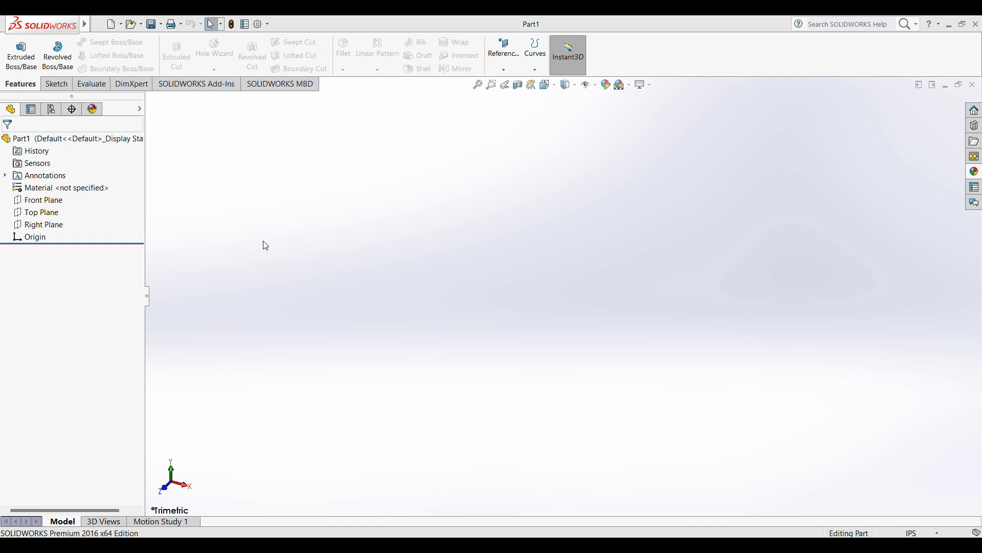
# - Sketch a center rectangle about 5.70 by 3.02 in on the Top Plane, centred on the origin, and exit the sketch
pyautogui.click(35, 212)
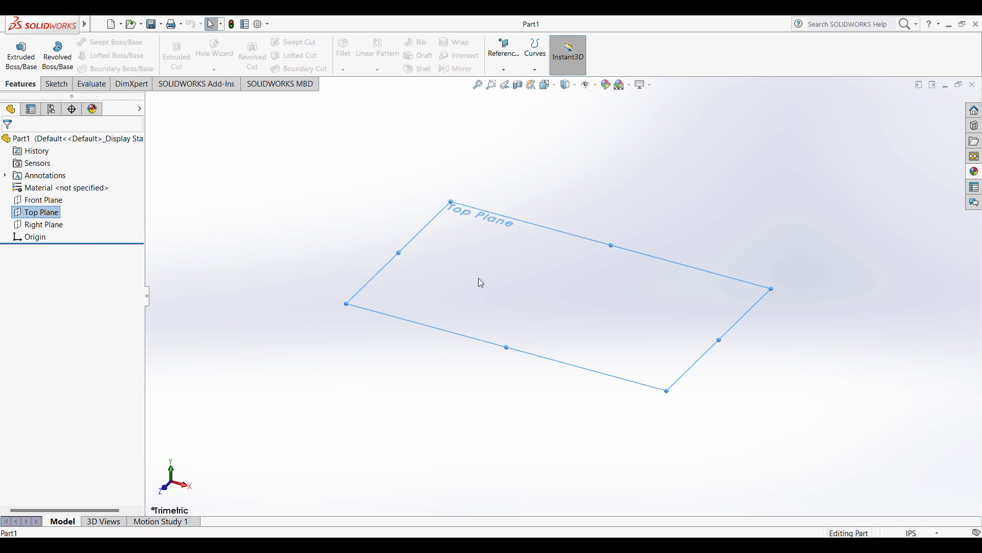
pyautogui.rightClick(543, 253)
pyautogui.click(605, 241)
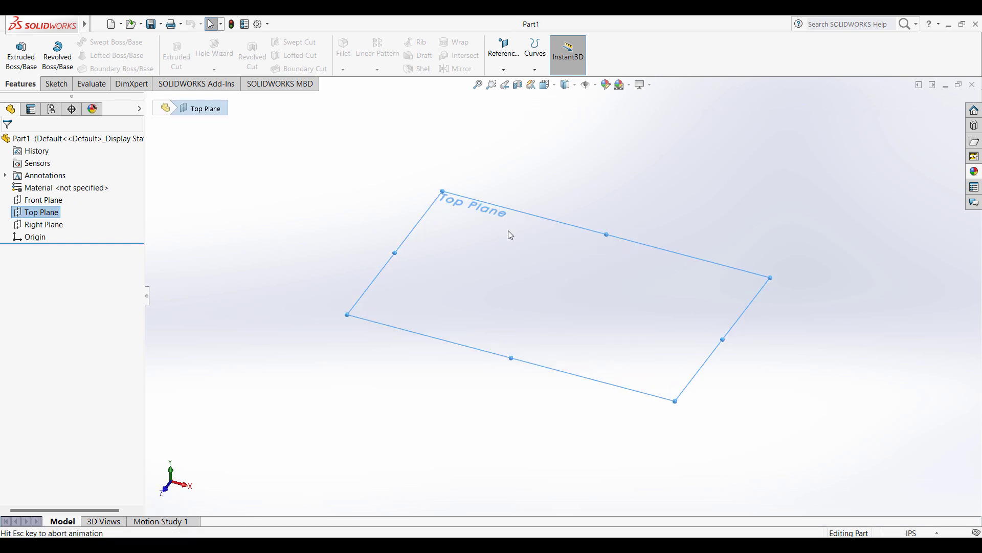
pyautogui.click(56, 84)
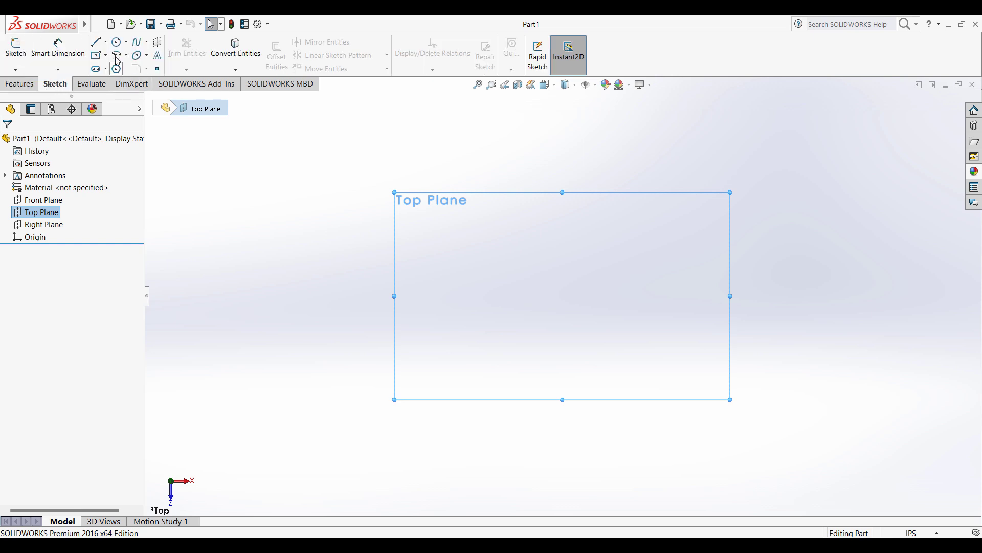
pyautogui.click(97, 59)
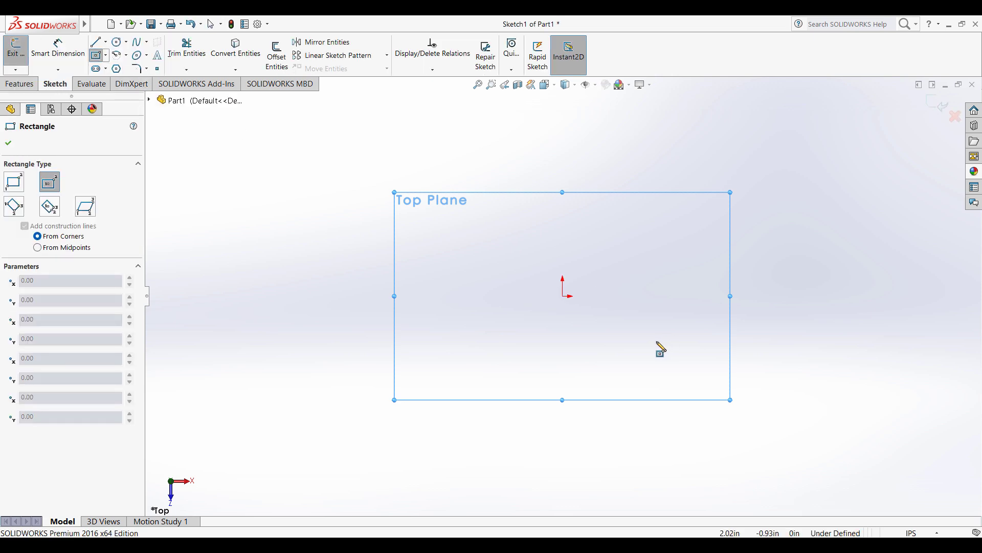
pyautogui.click(563, 297)
pyautogui.click(426, 224)
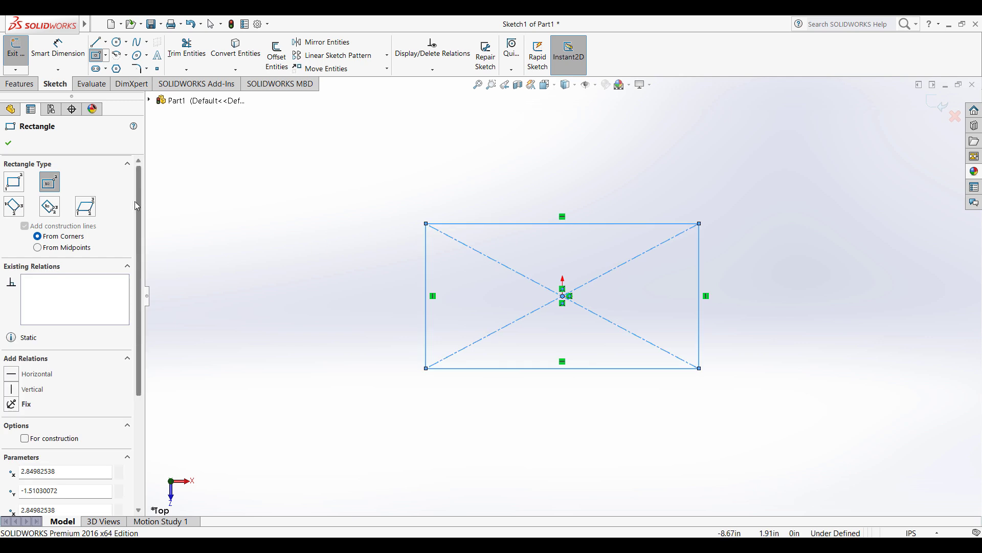
pyautogui.click(9, 148)
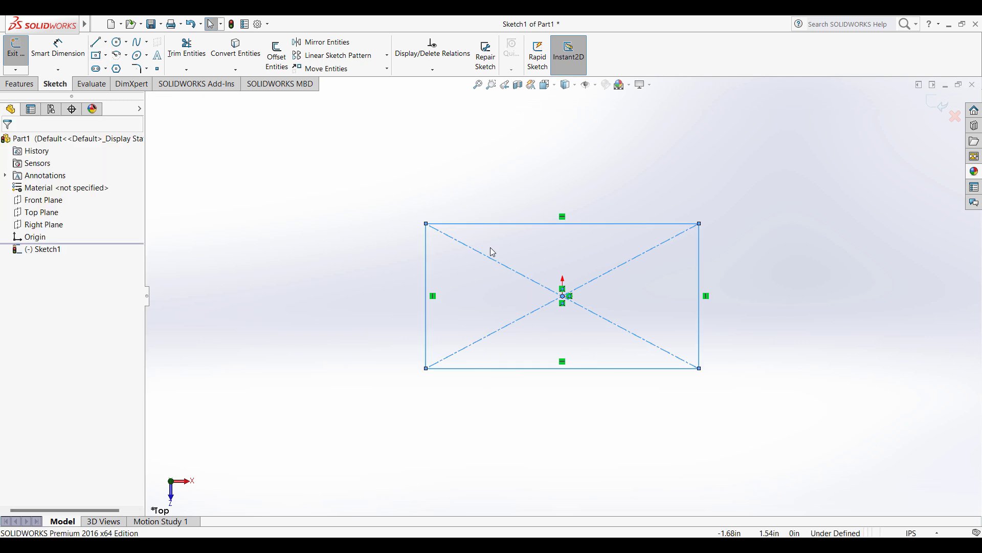
pyautogui.click(15, 48)
# - Extrude the rectangle sketch as a 0.33 in blind boss to form a flat plate
pyautogui.click(21, 85)
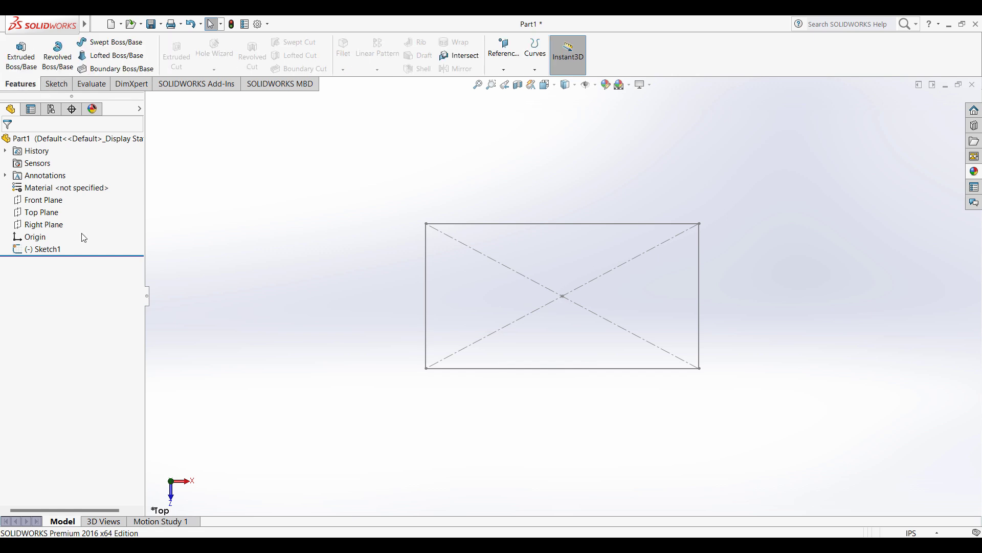
pyautogui.click(39, 249)
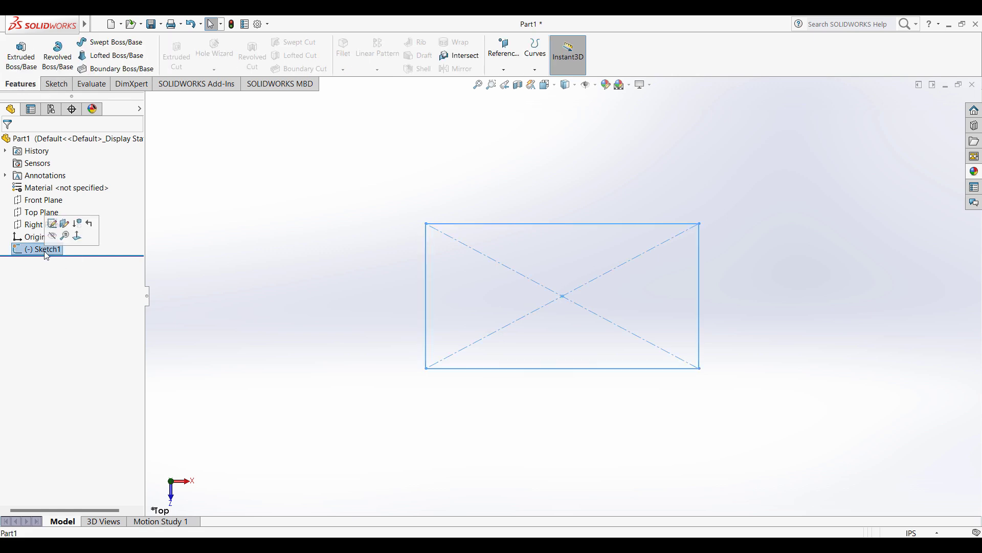
pyautogui.click(21, 54)
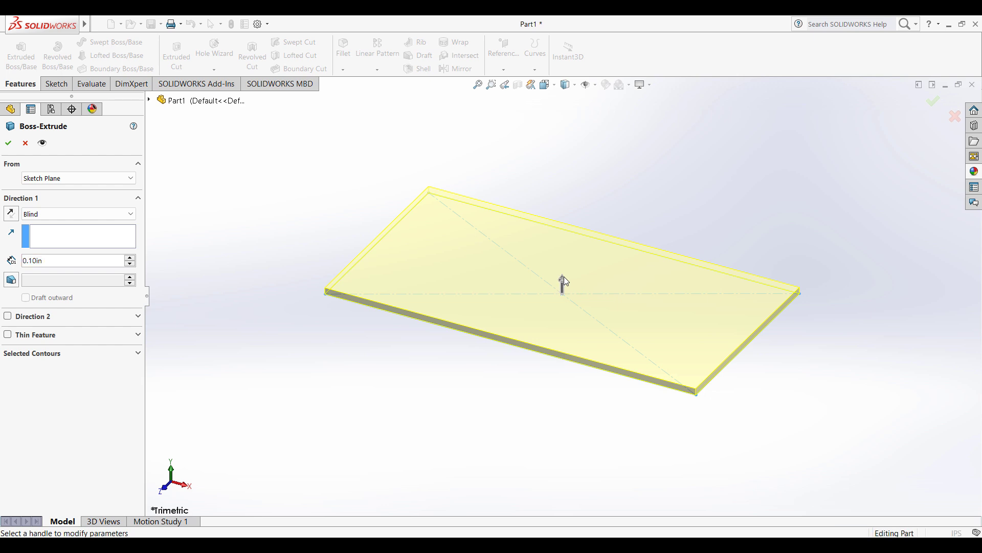
pyautogui.moveTo(562, 277)
pyautogui.mouseDown()
pyautogui.moveTo(570, 322)
pyautogui.moveTo(550, 287)
pyautogui.mouseUp()
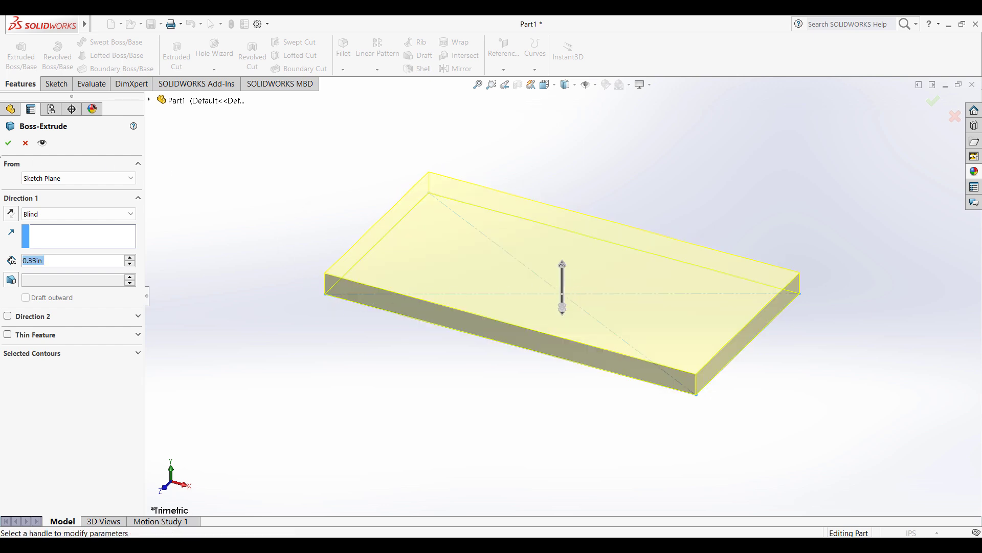
pyautogui.click(8, 144)
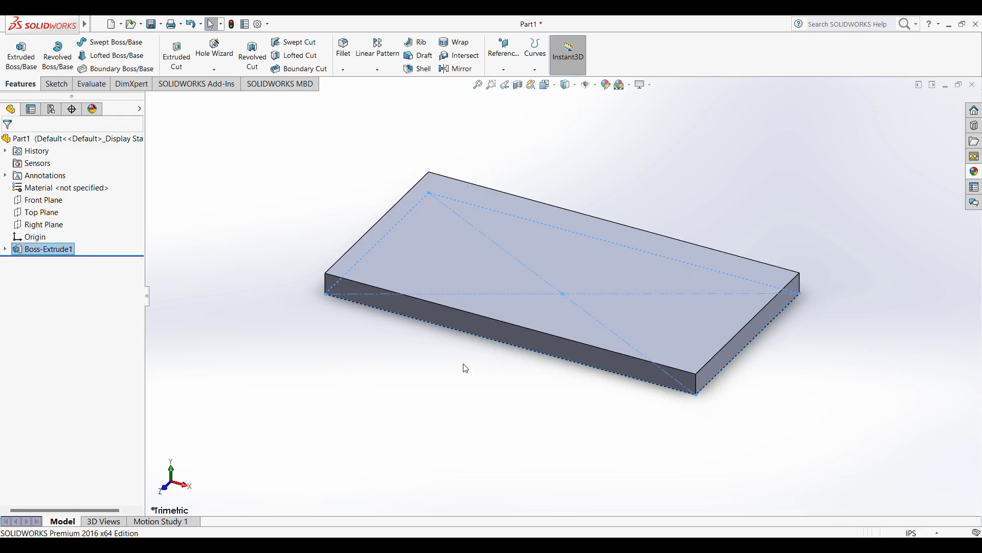
pyautogui.click(452, 263)
pyautogui.click(377, 405)
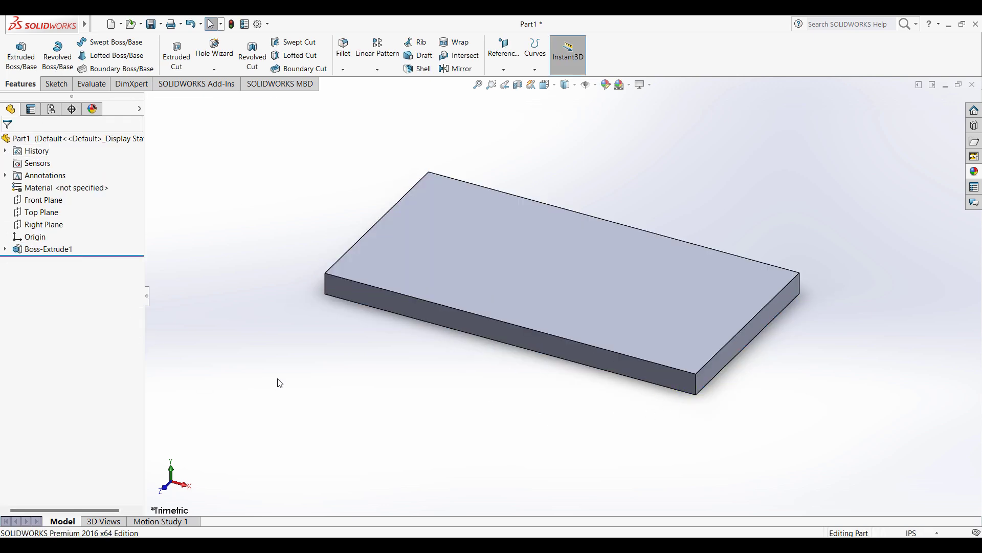
# - Orient the view normal to the plate's large top face
pyautogui.rightClick(472, 235)
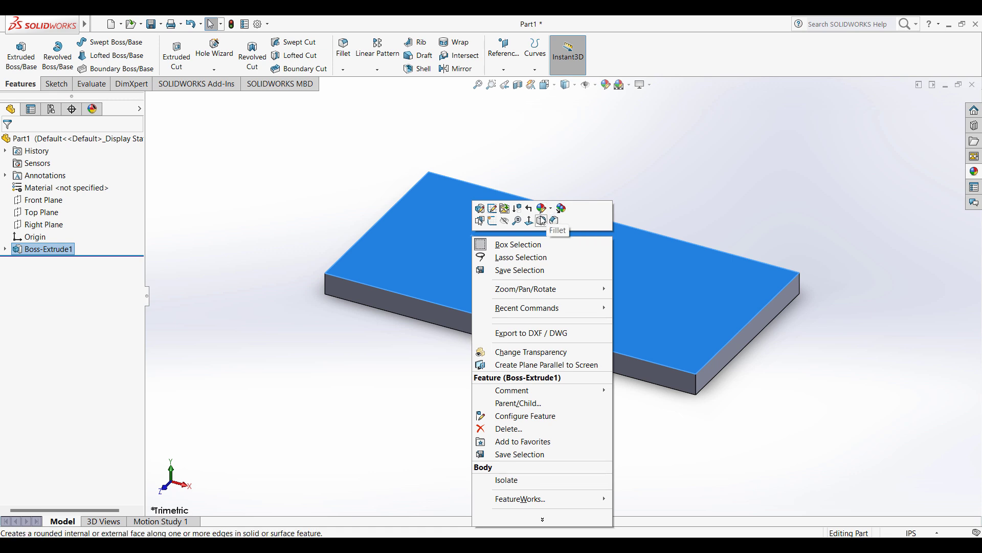
pyautogui.click(529, 221)
pyautogui.click(247, 204)
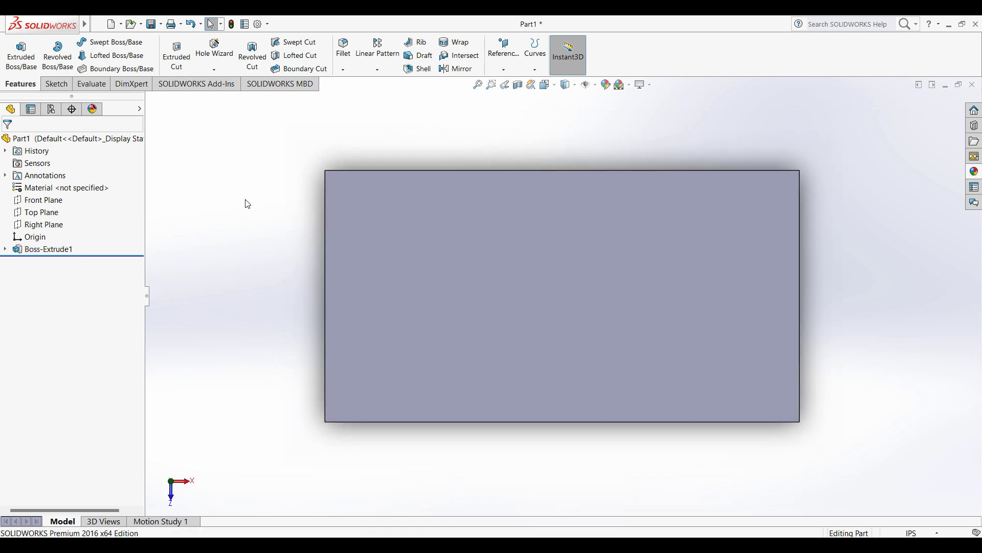
pyautogui.click(392, 72)
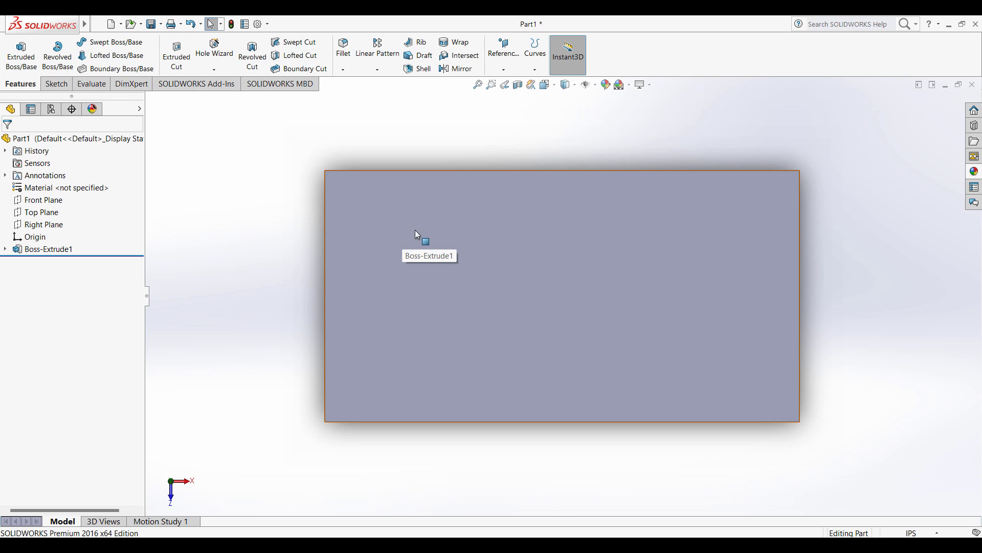
pyautogui.click(378, 70)
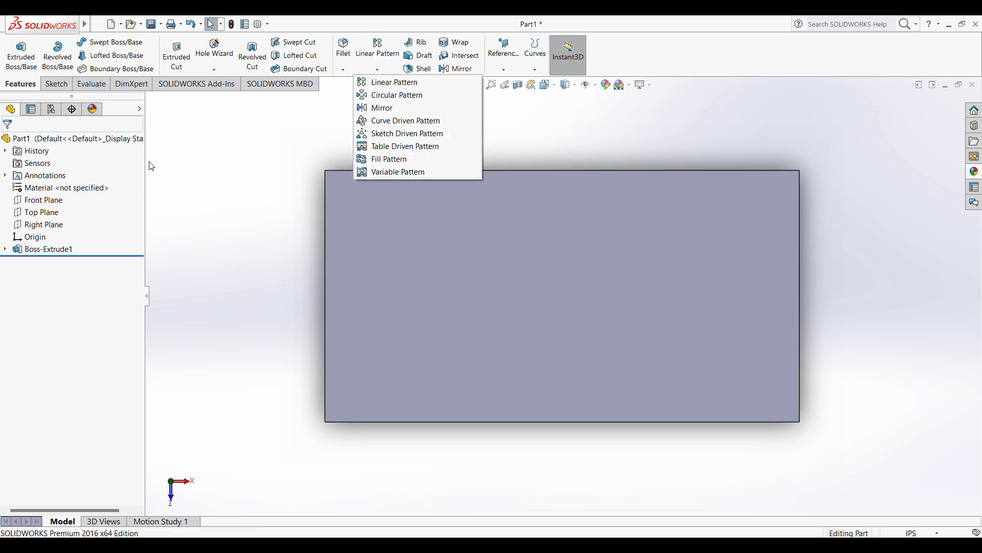
pyautogui.click(193, 181)
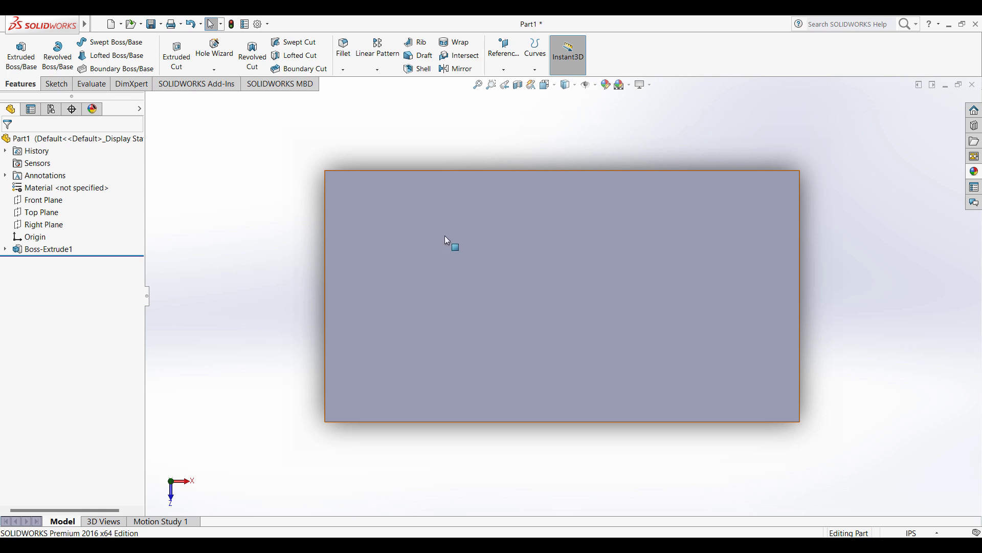
# - Sketch a circle of about 0.21 in radius on the plate's top face near its upper-left corner, and exit the sketch
pyautogui.click(62, 84)
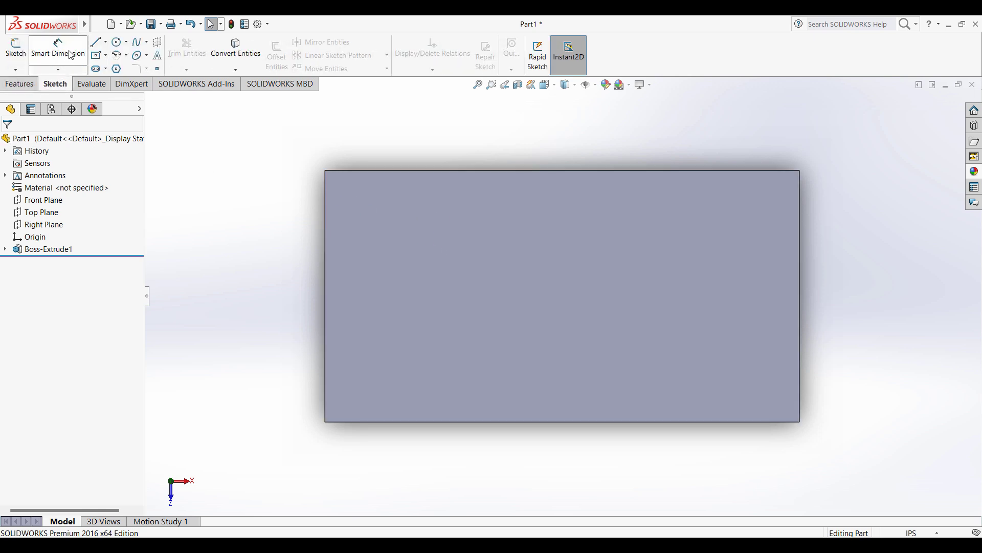
pyautogui.click(16, 49)
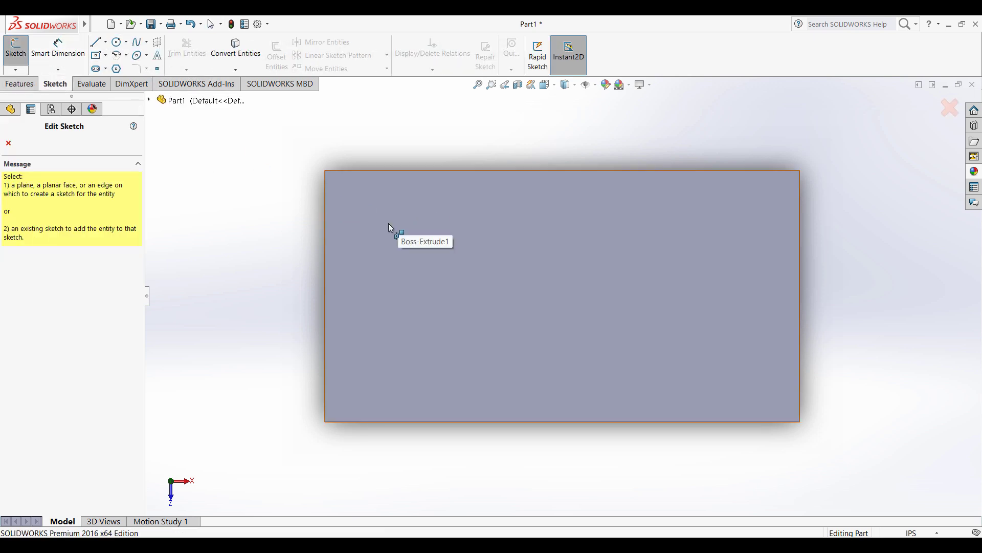
pyautogui.click(383, 235)
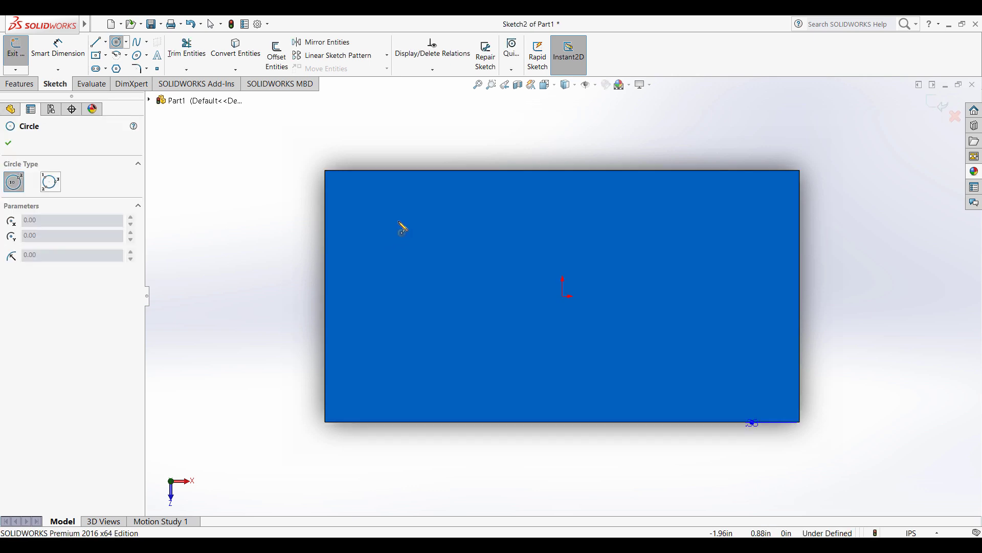
pyautogui.click(397, 220)
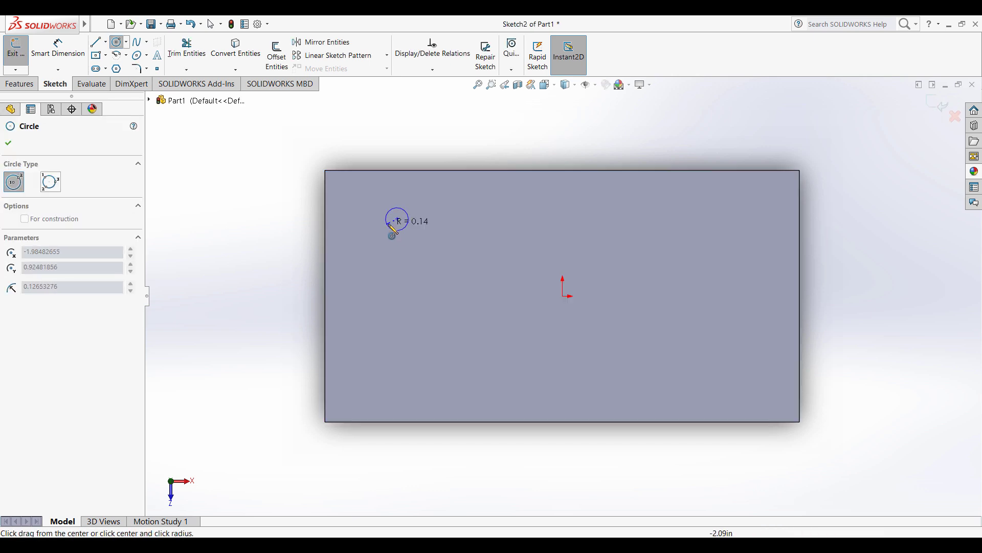
pyautogui.press('Escape')
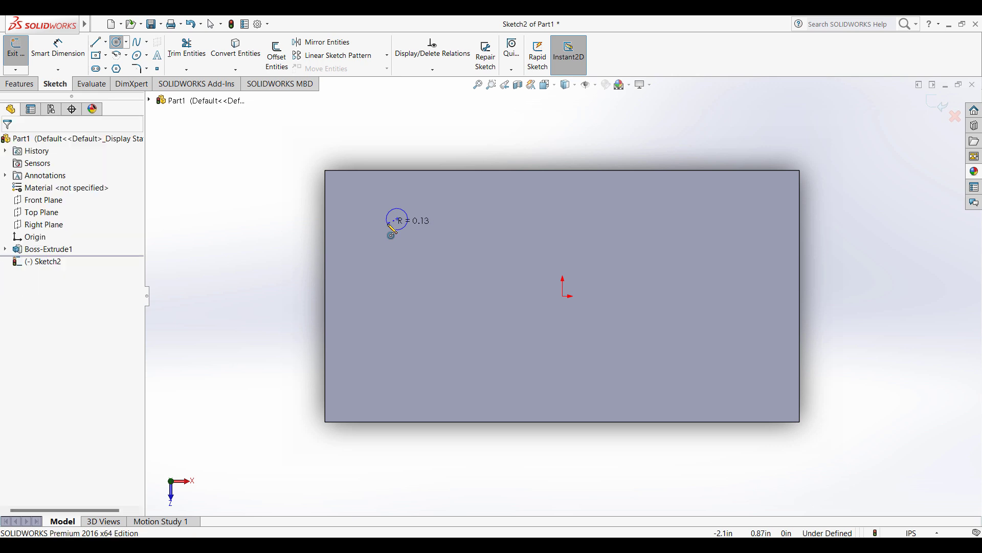
pyautogui.click(118, 42)
pyautogui.click(418, 237)
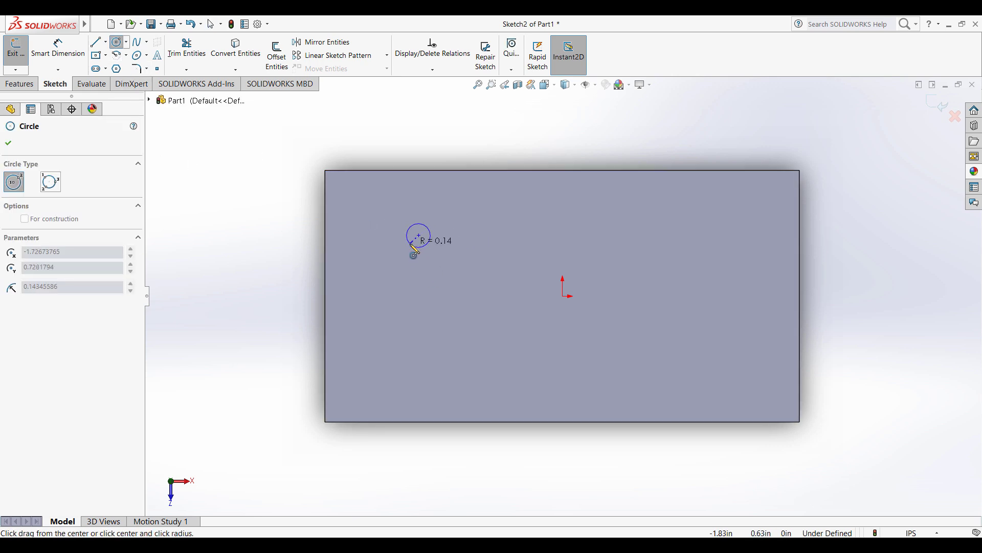
pyautogui.click(412, 254)
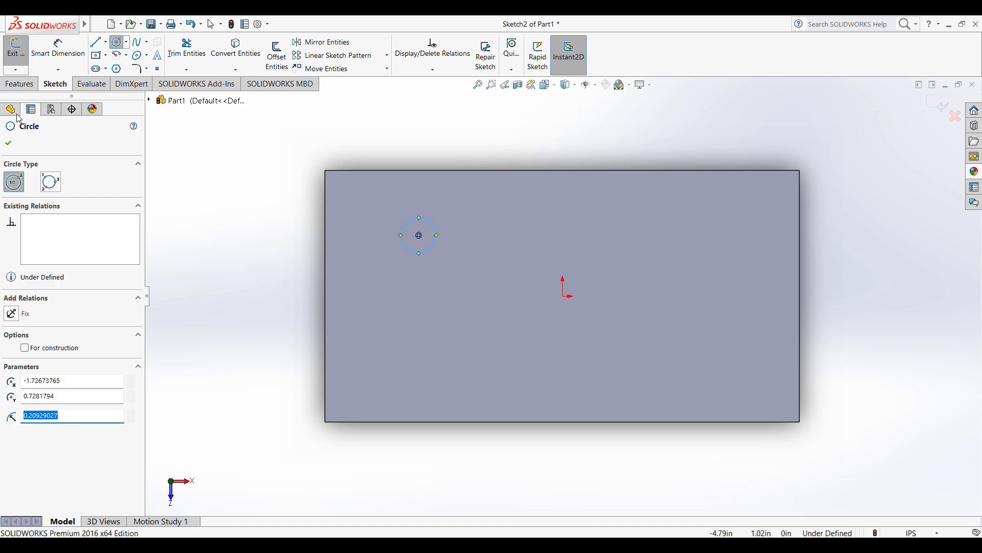
pyautogui.click(9, 144)
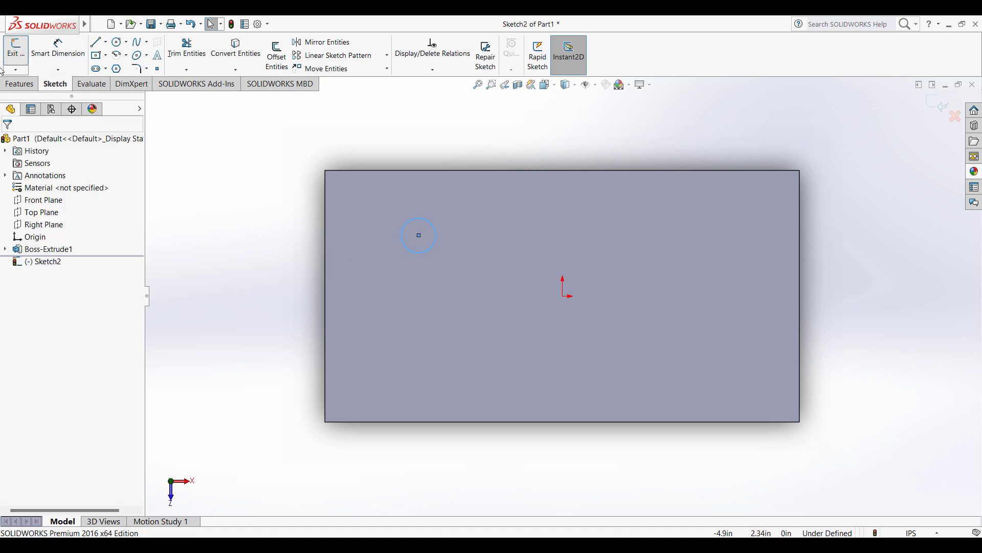
pyautogui.click(16, 48)
# - Cut a hole through the plate from the circle sketch with a 0.66 in blind Extruded Cut
pyautogui.click(18, 86)
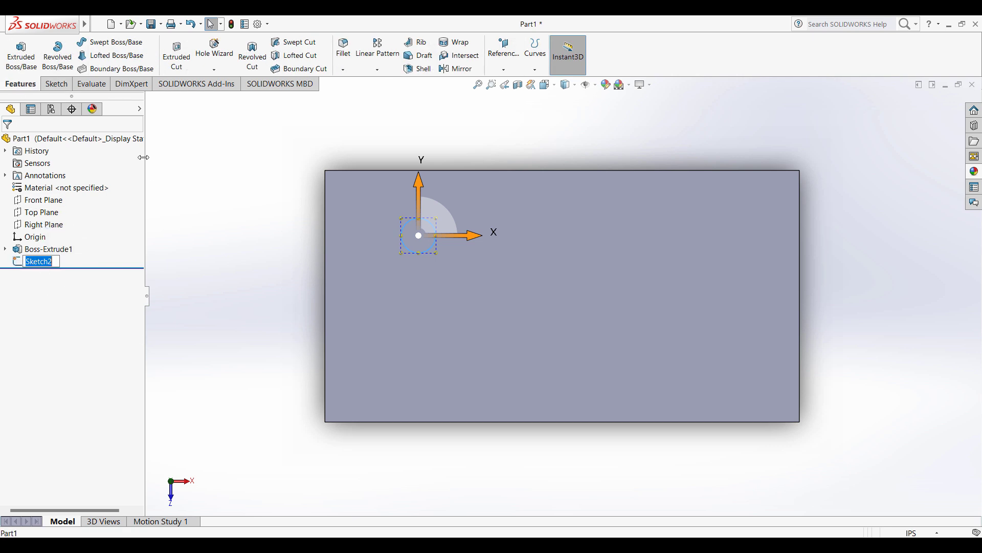
pyautogui.click(176, 55)
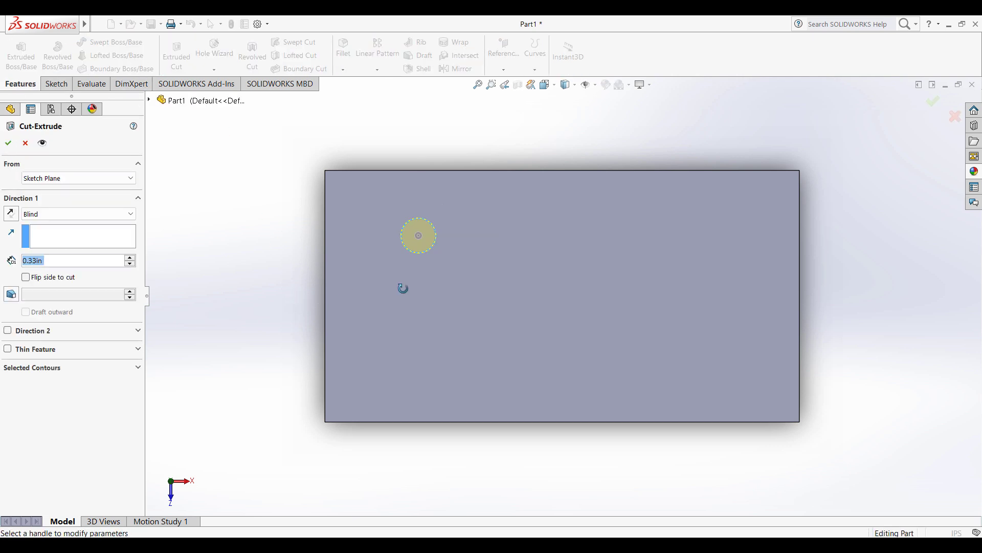
pyautogui.moveTo(532, 249); pyautogui.dragTo(502, 244)
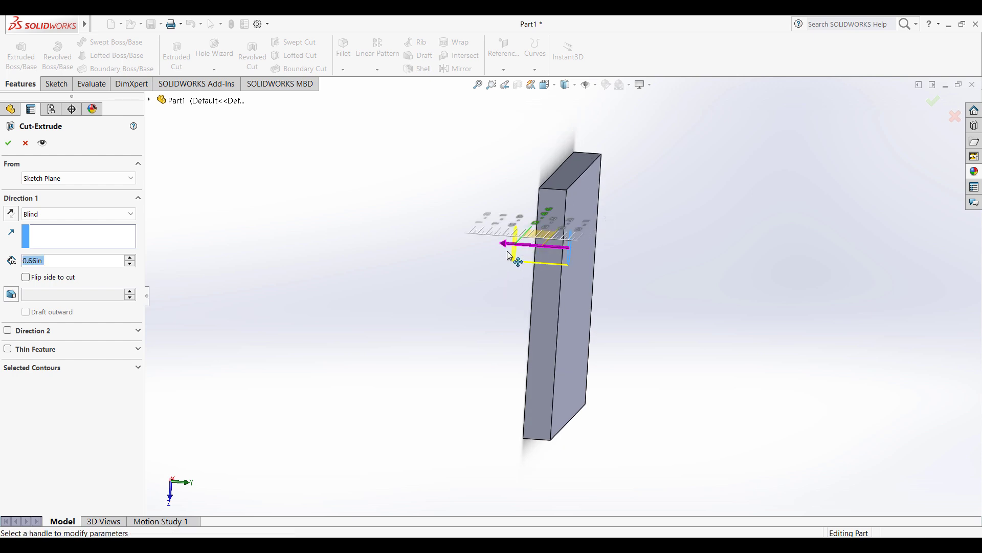
pyautogui.click(9, 143)
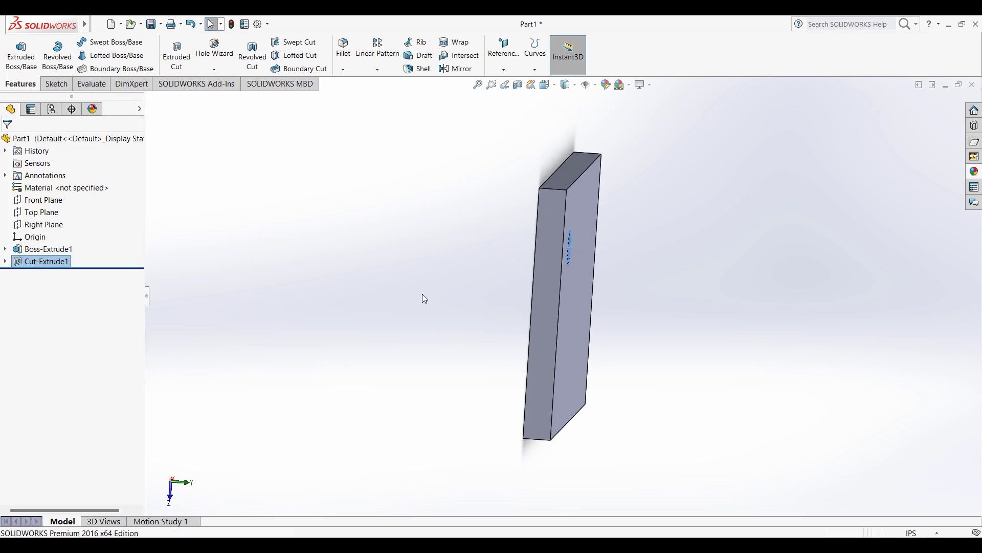
# - Orient the view normal to the plate's large face containing the hole, and clear the face selection
pyautogui.click(589, 211)
pyautogui.rightClick(588, 210)
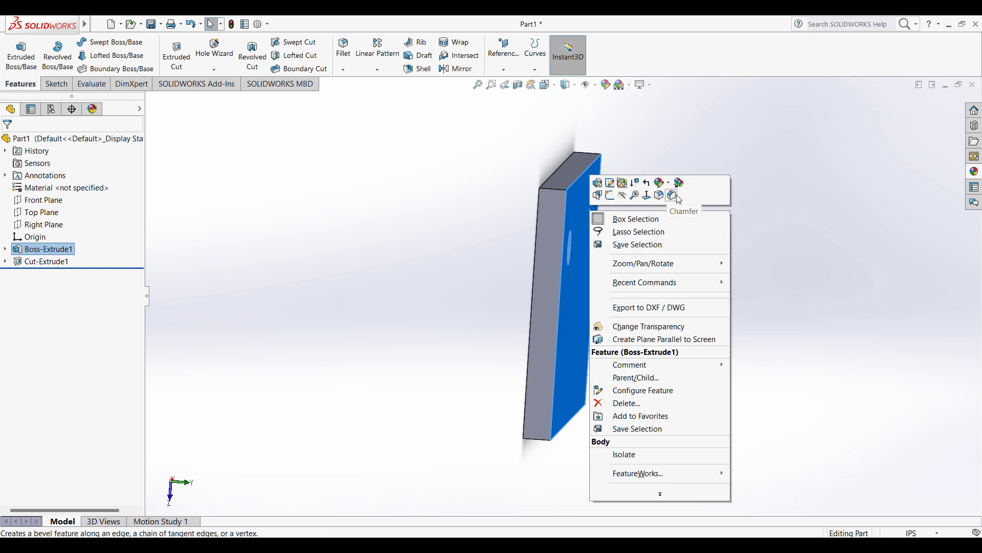
pyautogui.click(647, 198)
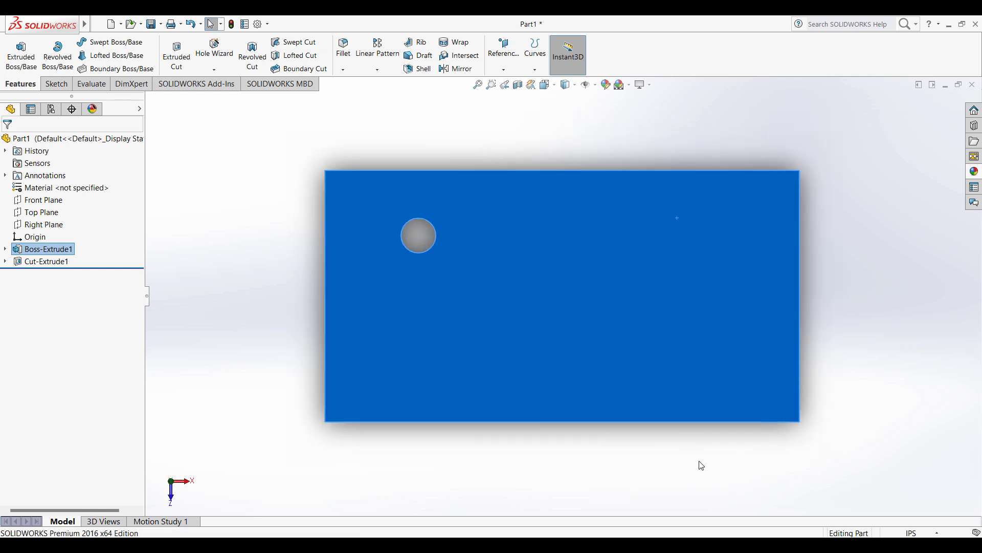
pyautogui.click(700, 462)
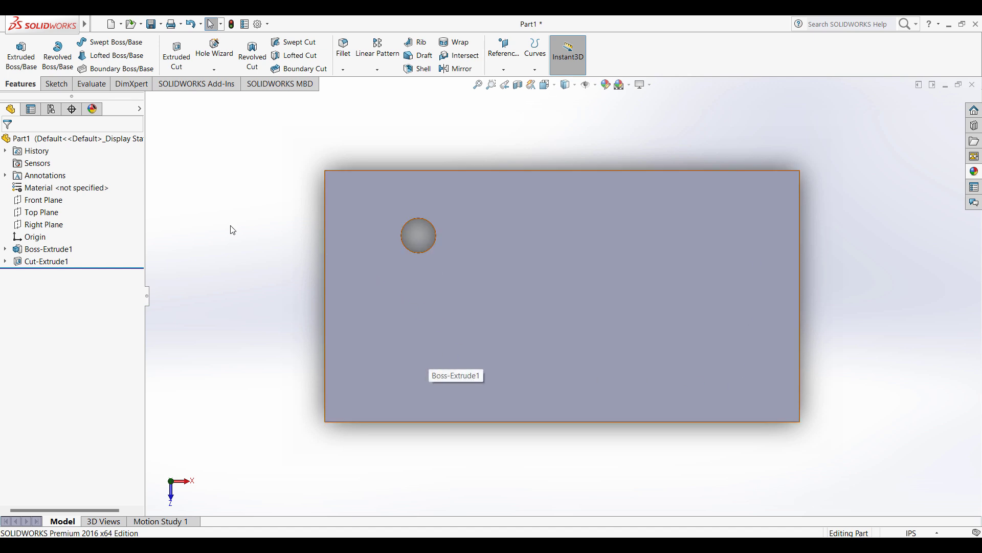
# - Sketch a closed five-point spline loop on the plate's large face, starting and ending at the hole's center
pyautogui.click(47, 88)
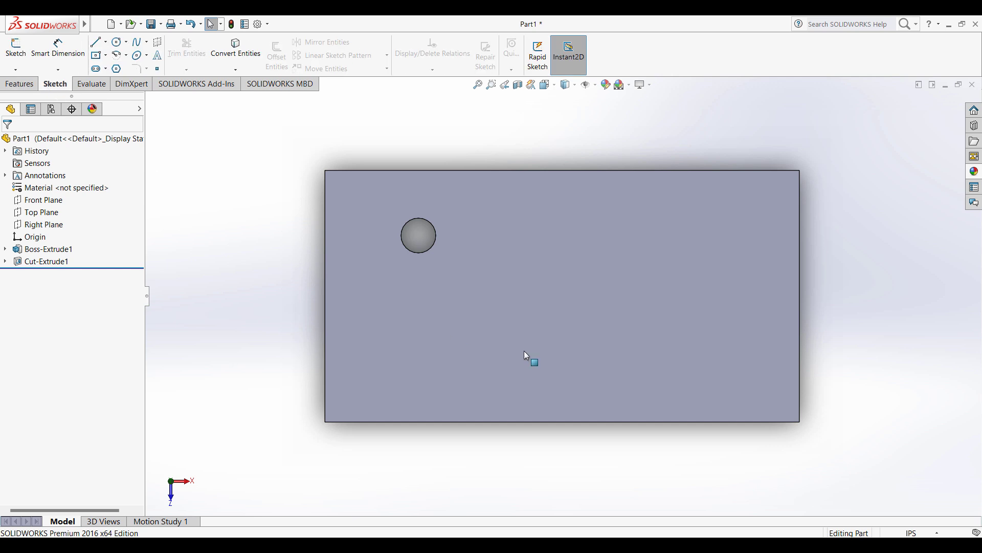
pyautogui.click(528, 337)
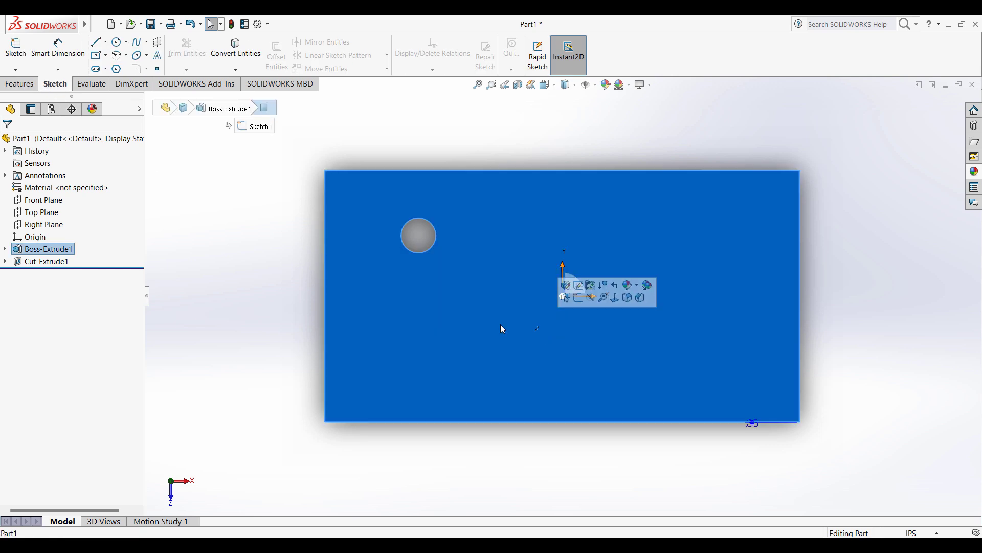
pyautogui.click(138, 43)
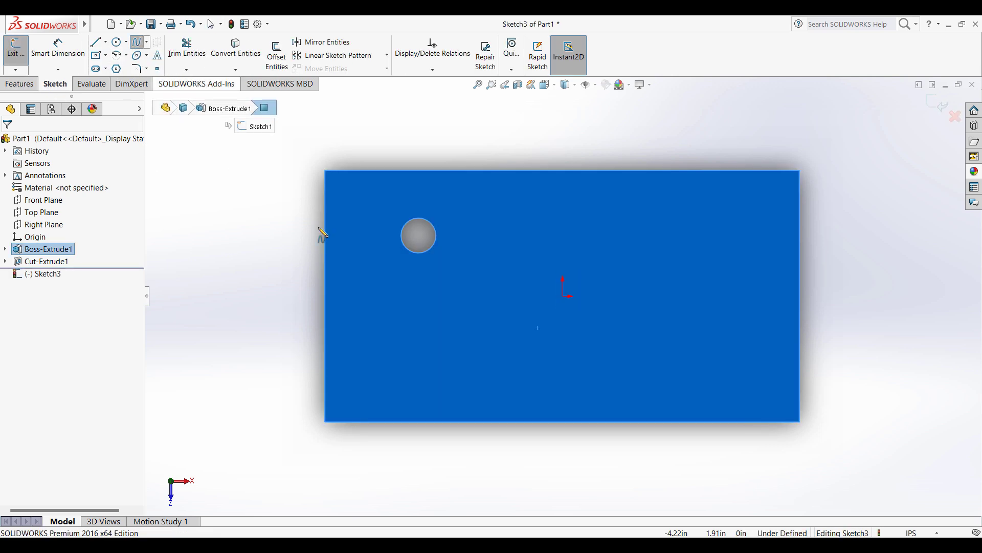
pyautogui.click(418, 236)
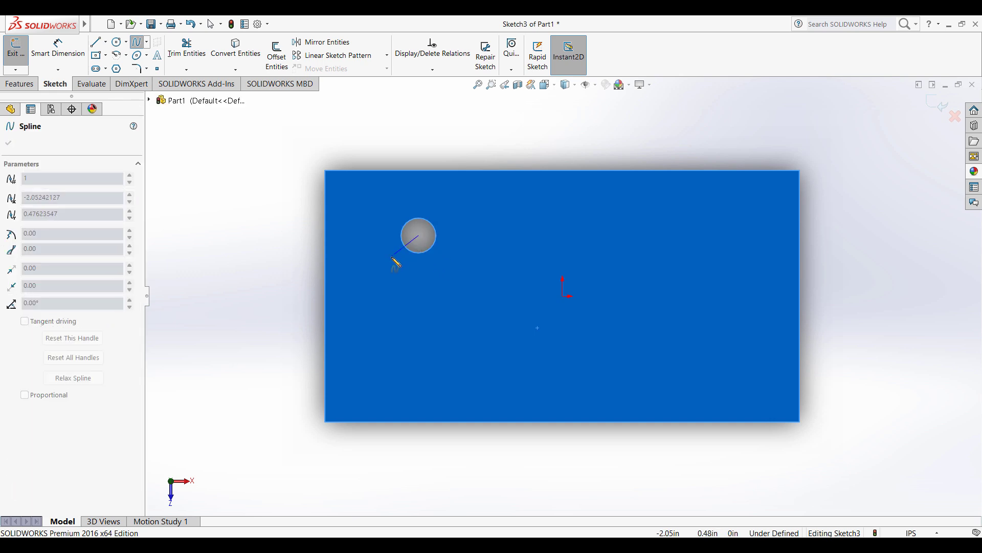
pyautogui.click(384, 316)
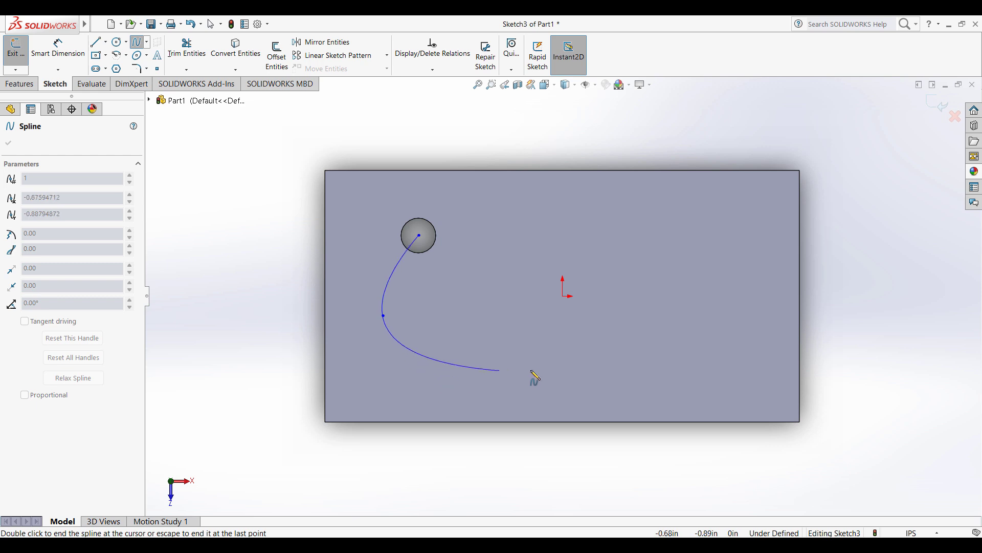
pyautogui.click(601, 367)
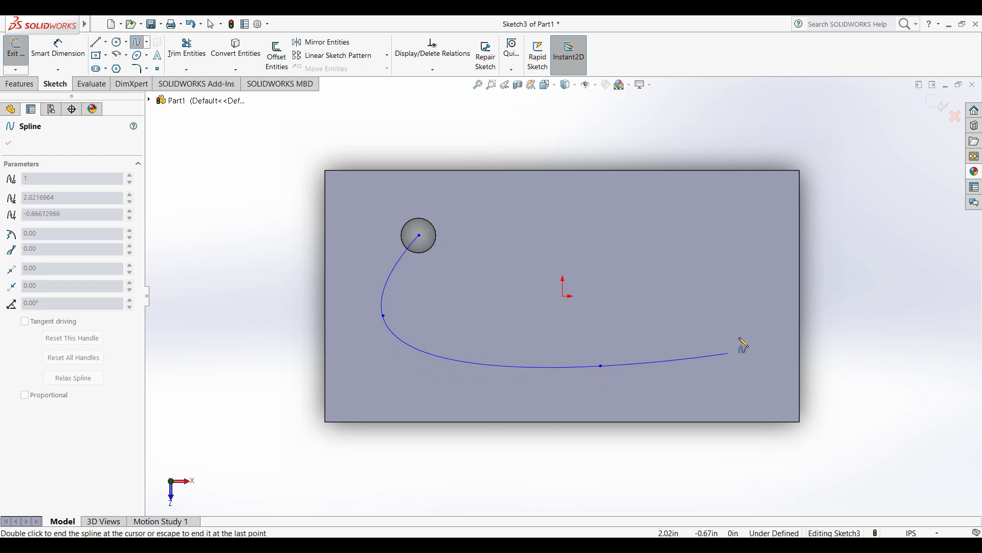
pyautogui.click(745, 288)
pyautogui.click(621, 221)
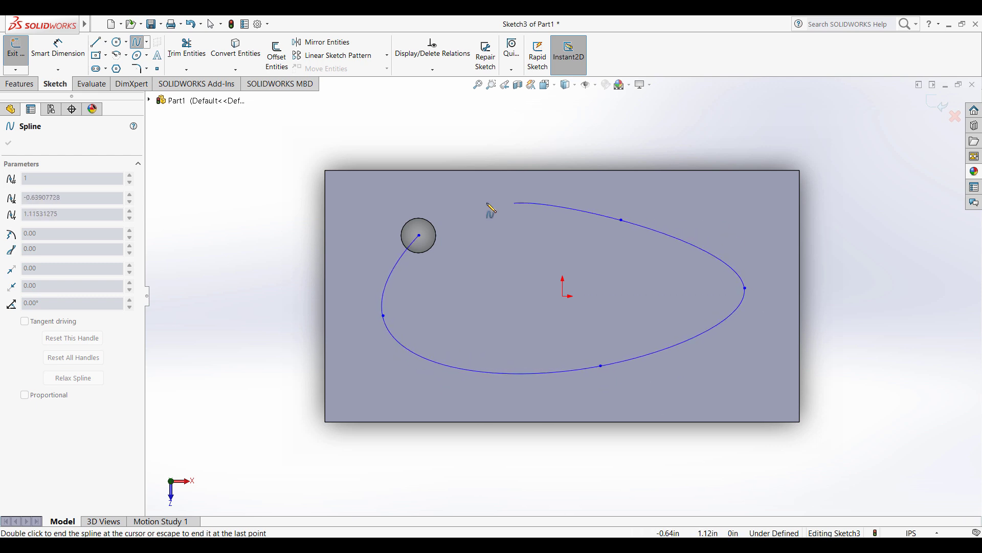
pyautogui.click(419, 235)
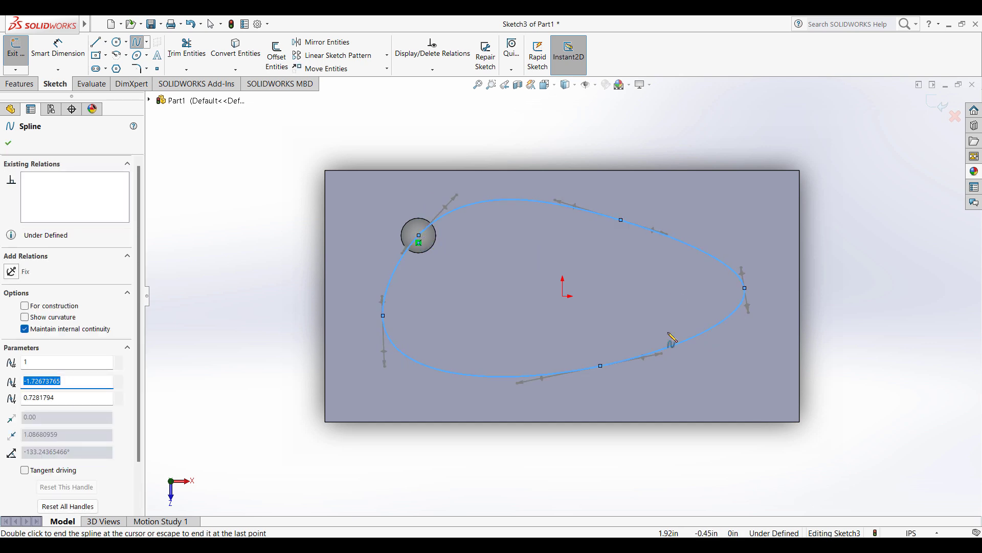
# - Adjust the closed spline's shape with its tangent handles, and exit the sketch
pyautogui.moveTo(556, 202); pyautogui.dragTo(556, 207)
pyautogui.moveTo(748, 312); pyautogui.dragTo(749, 314)
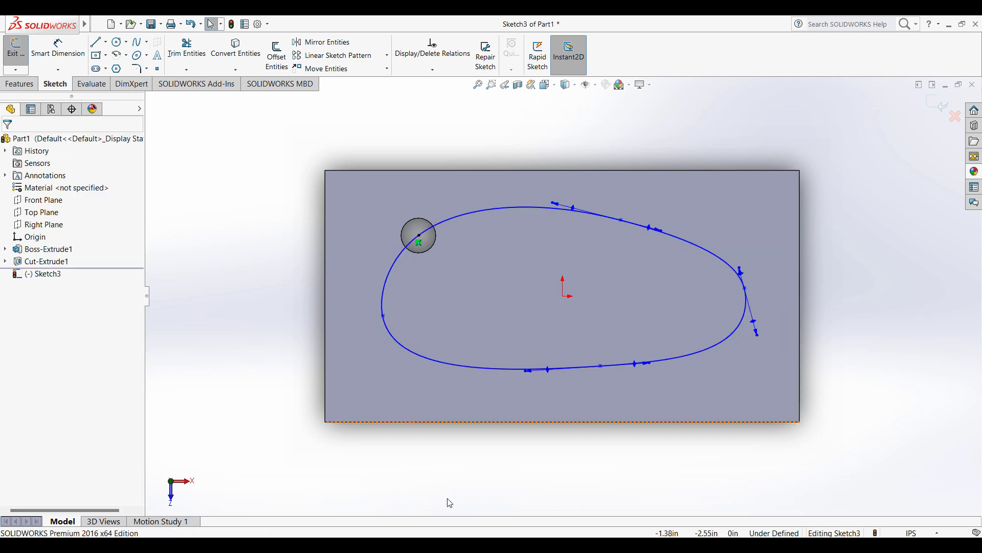
pyautogui.click(16, 49)
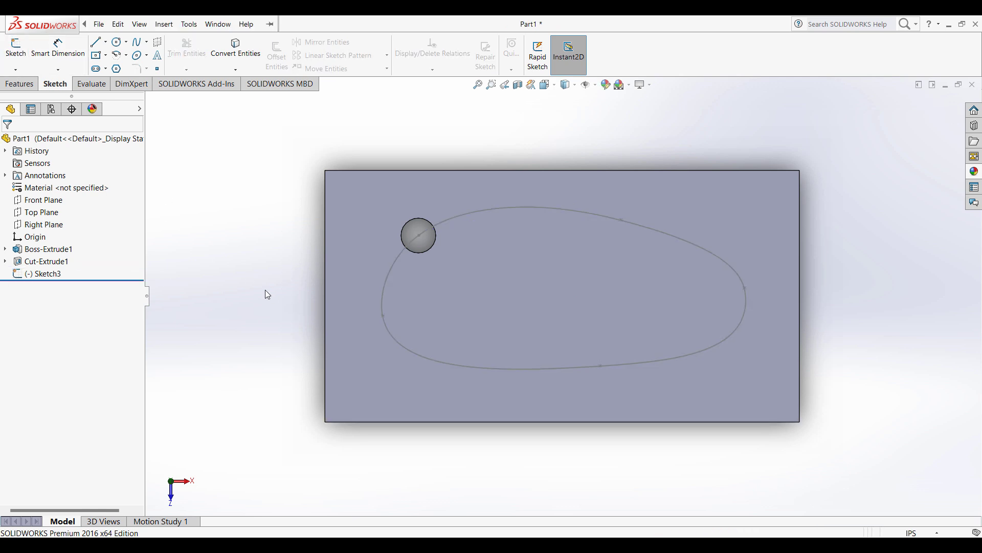
# - Start a Curve Driven Pattern along the closed spline sketch and set the number of instances to 4
pyautogui.click(53, 275)
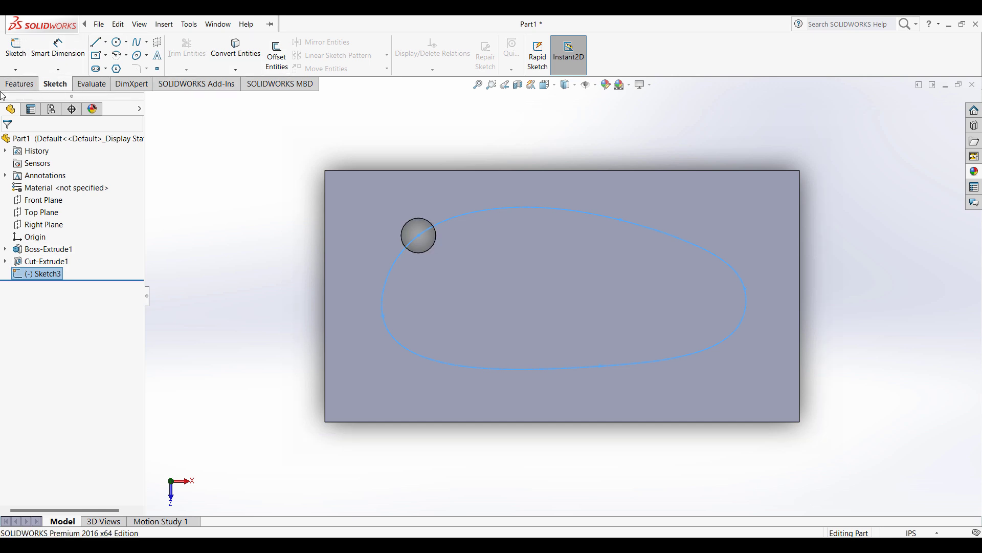
pyautogui.click(19, 84)
pyautogui.click(377, 70)
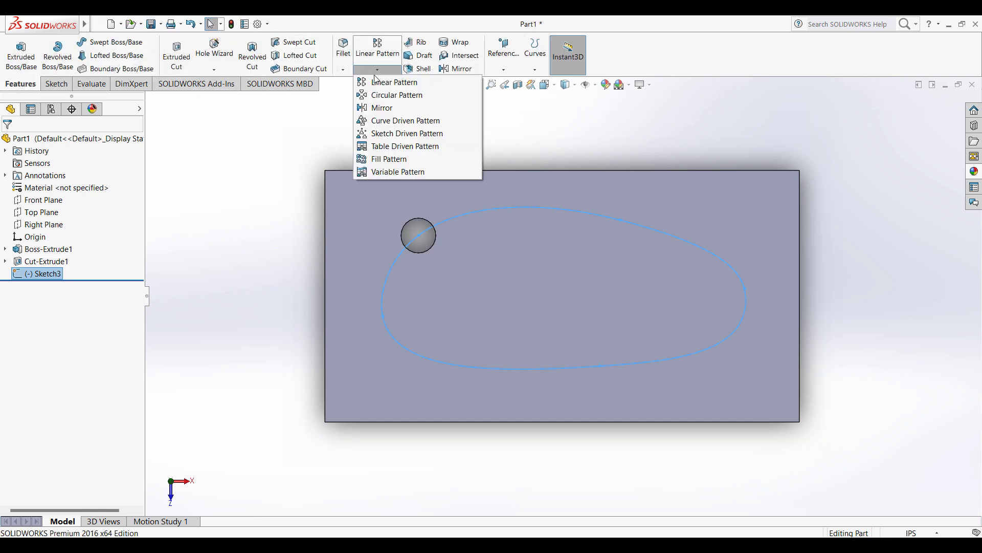
pyautogui.click(402, 122)
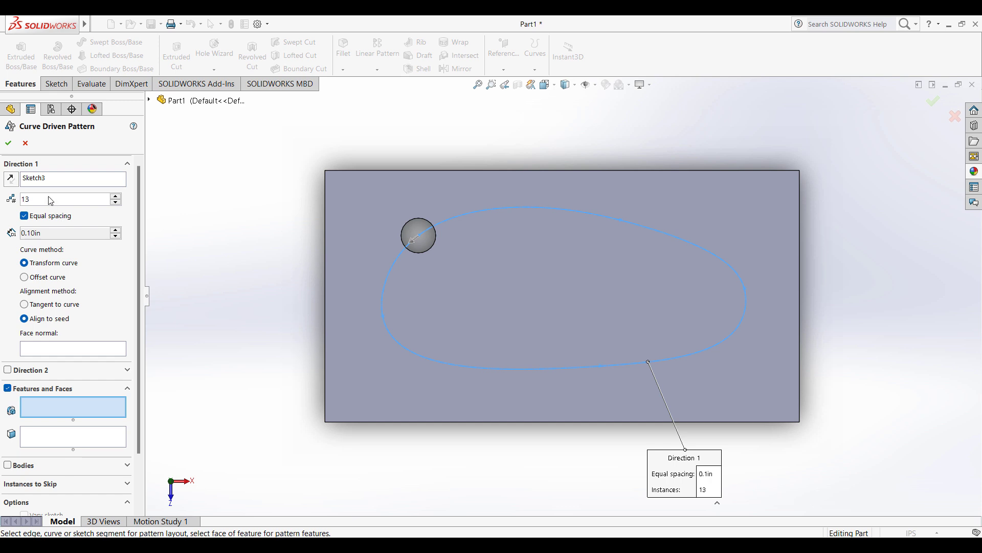
pyautogui.click(116, 202)
pyautogui.click(116, 203)
pyautogui.click(116, 196)
pyautogui.click(116, 197)
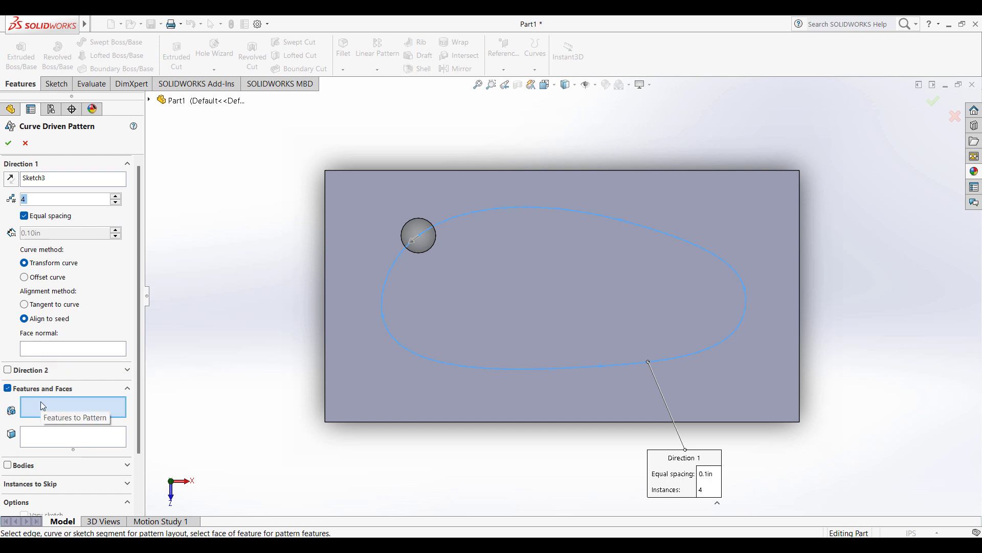
# - Choose the circular hole cut as the feature to pattern and set the number of instances to 7
pyautogui.click(148, 101)
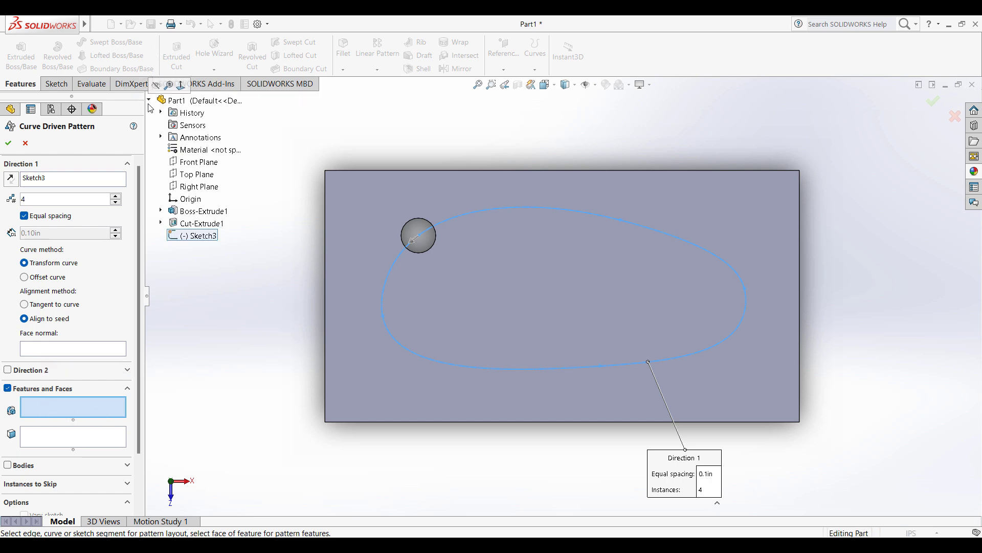
pyautogui.click(194, 223)
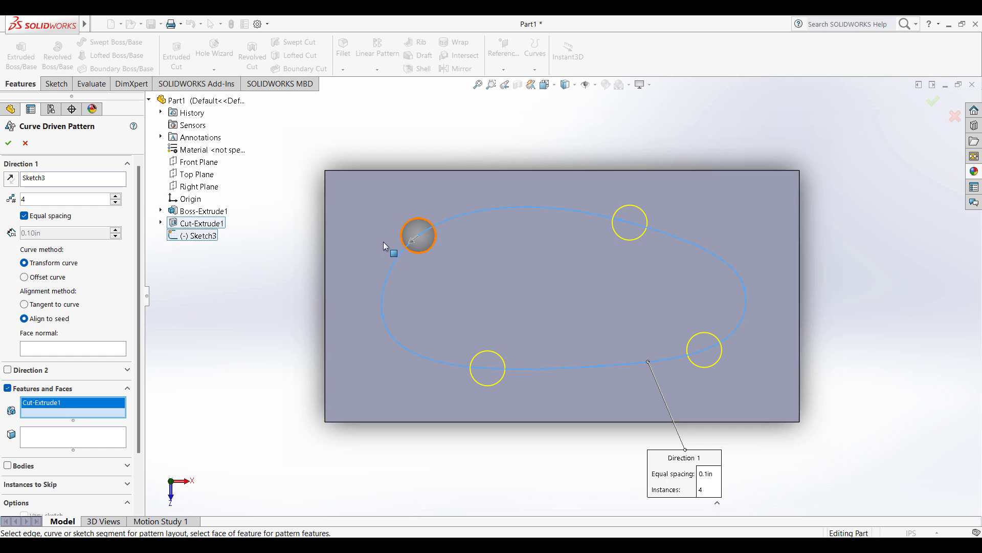
pyautogui.click(117, 197)
pyautogui.click(117, 196)
pyautogui.click(116, 196)
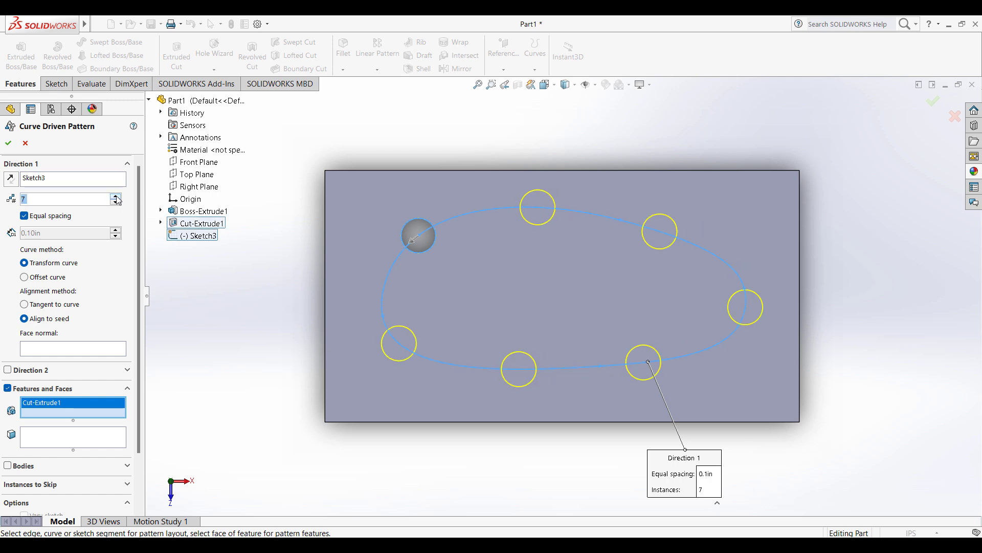
# - Try a fixed instance spacing of up to 1.10 in along the spline, and restore equal spacing
pyautogui.click(25, 217)
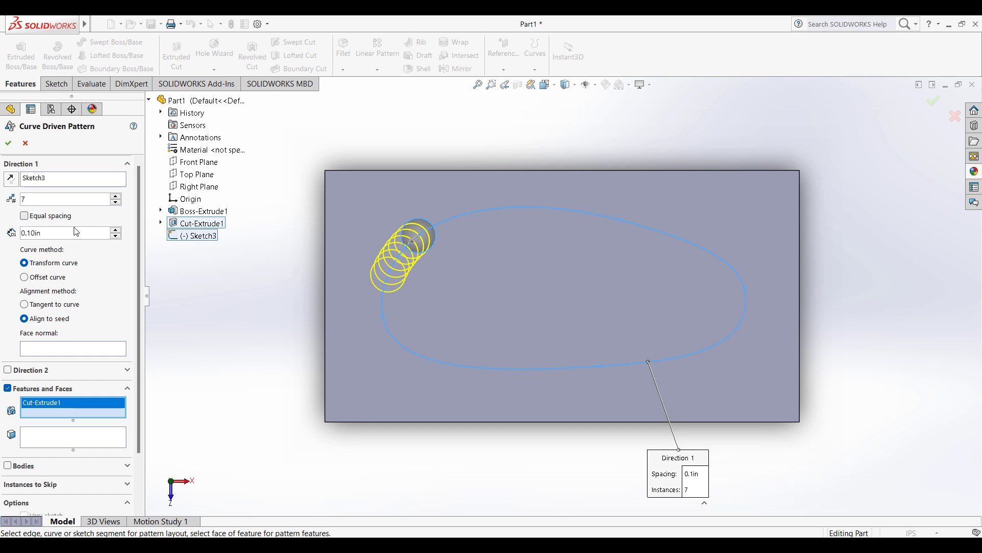
pyautogui.click(116, 231)
pyautogui.click(117, 231)
pyautogui.click(117, 231)
pyautogui.click(117, 231)
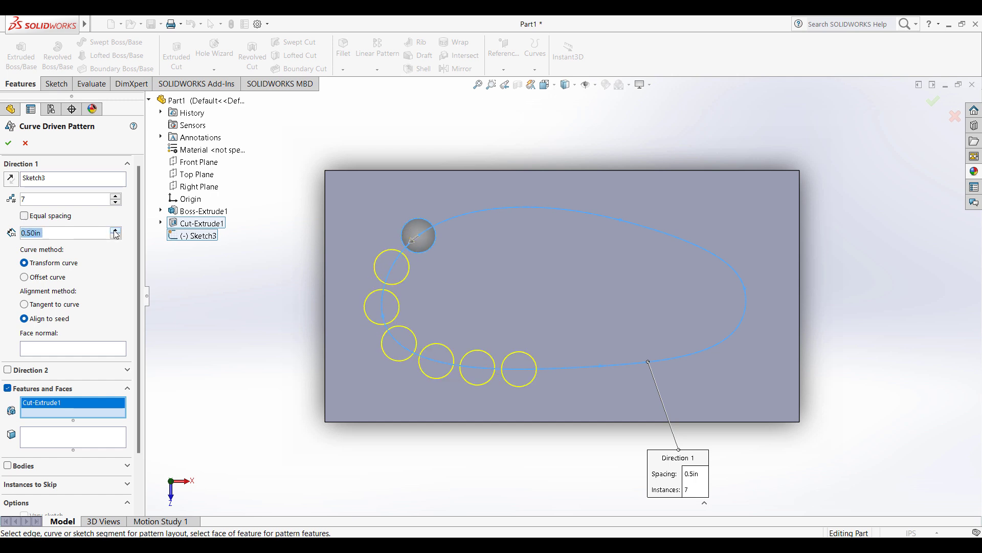
pyautogui.click(116, 231)
pyautogui.click(116, 230)
pyautogui.click(117, 231)
pyautogui.click(117, 231)
pyautogui.click(117, 231)
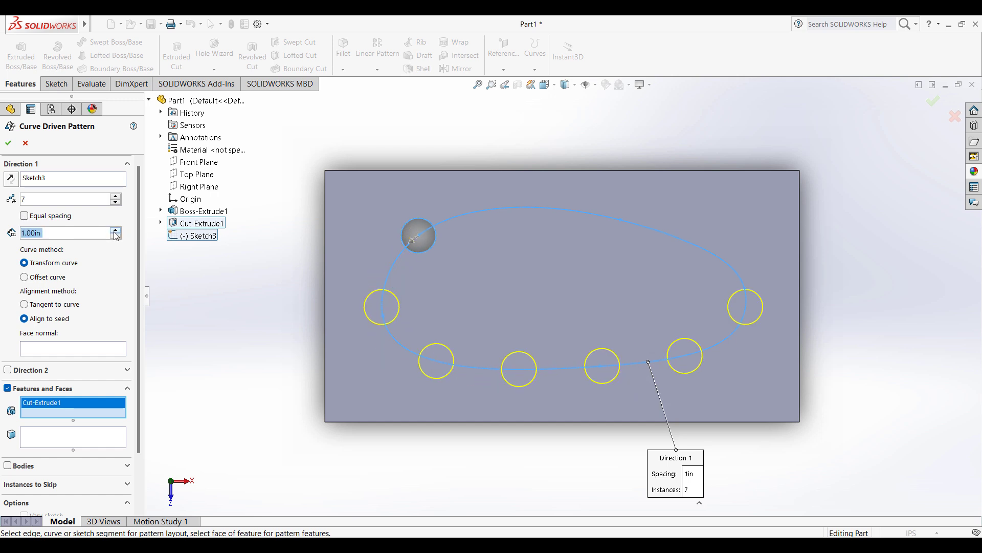
pyautogui.click(117, 231)
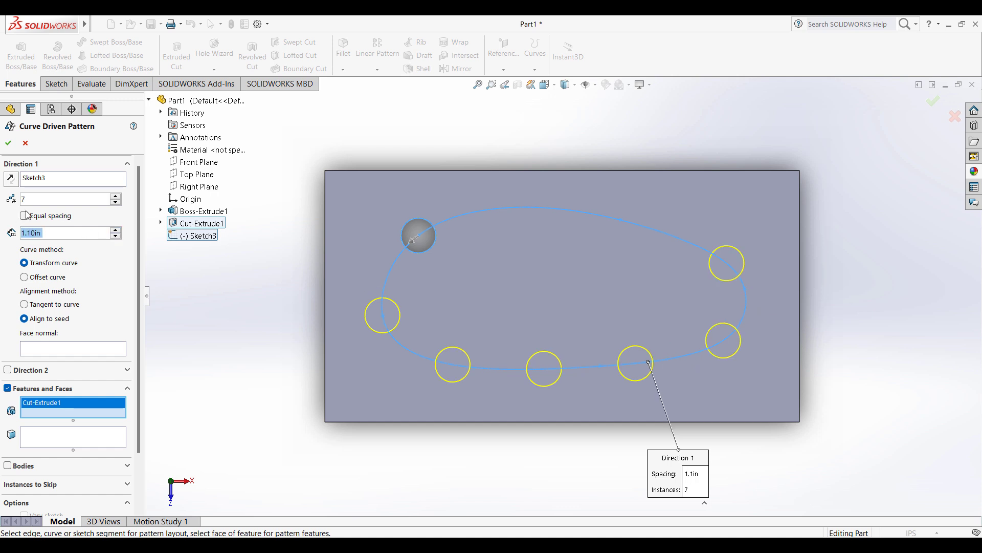
pyautogui.click(24, 215)
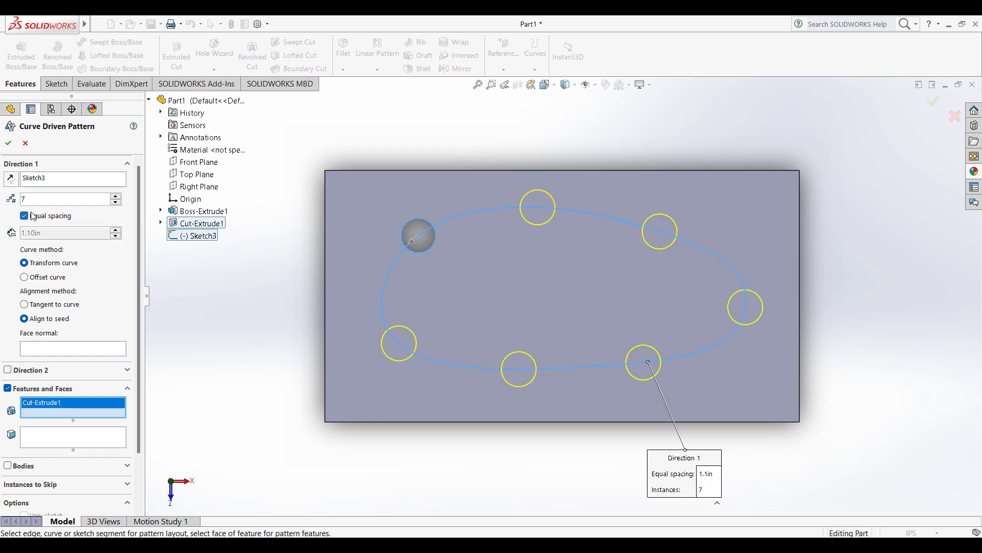
# - Try 8 instances, return the count to 7, and create the equally spaced hole pattern along the spline
pyautogui.click(116, 197)
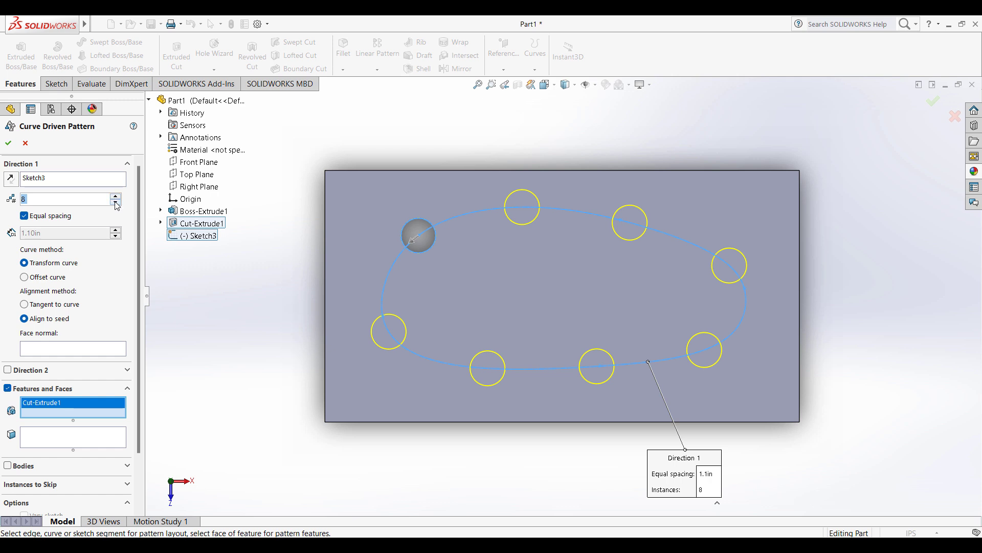
pyautogui.click(117, 203)
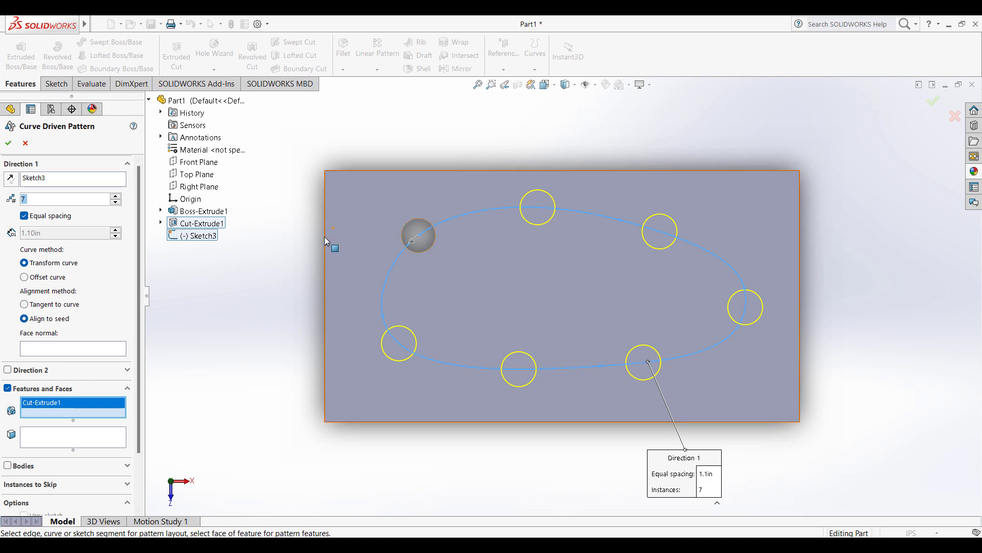
pyautogui.scroll(-3, 72, 384)
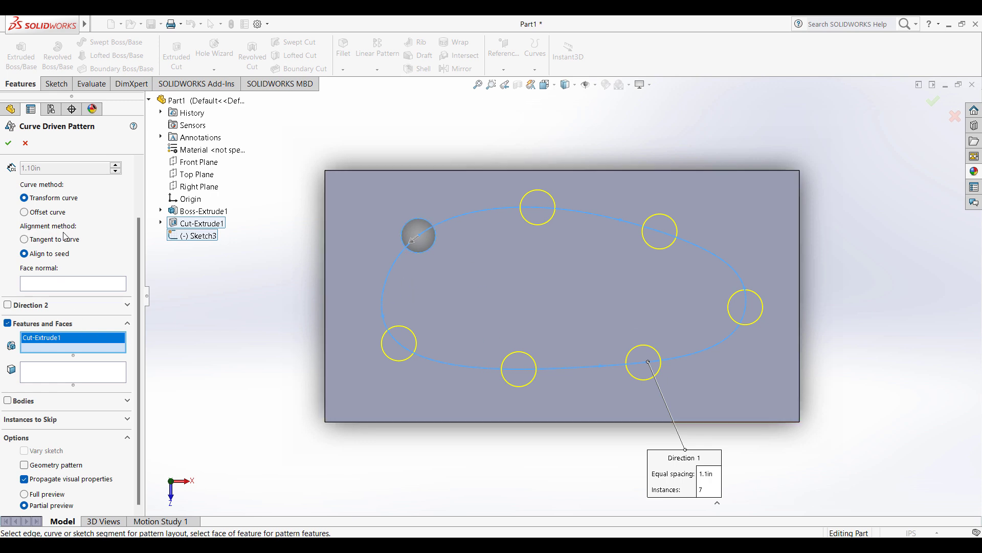
pyautogui.scroll(3, 86, 262)
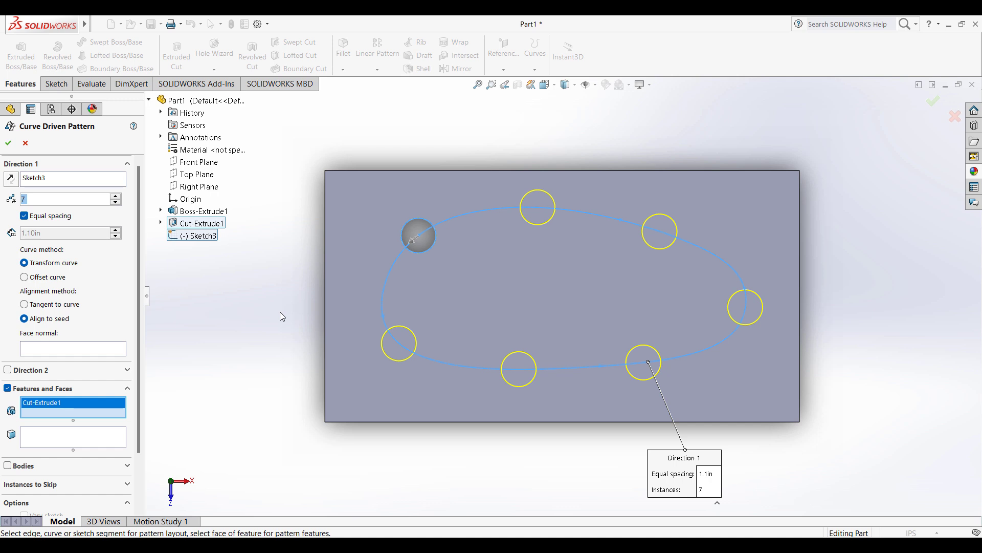
pyautogui.click(9, 144)
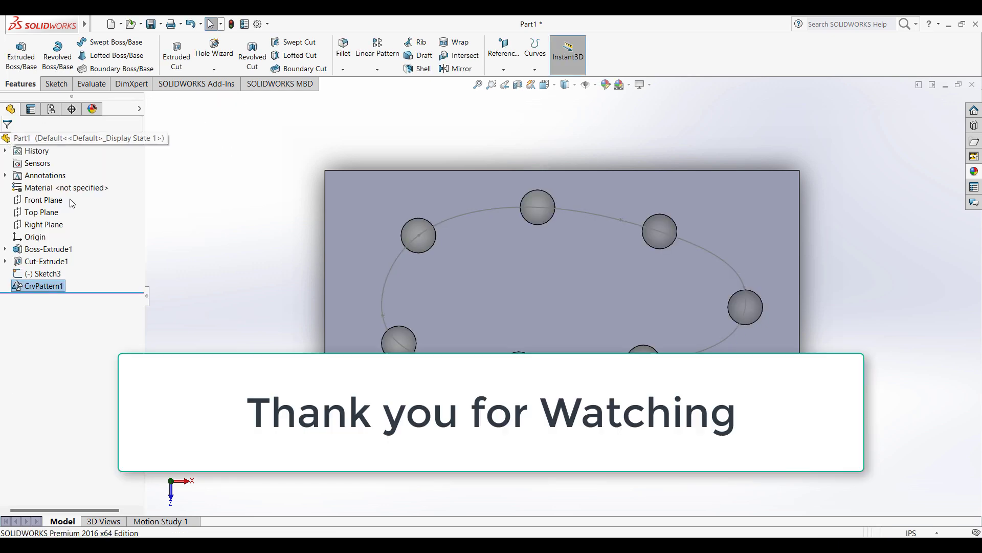
pyautogui.moveTo(721, 266); pyautogui.dragTo(536, 351, button='middle')
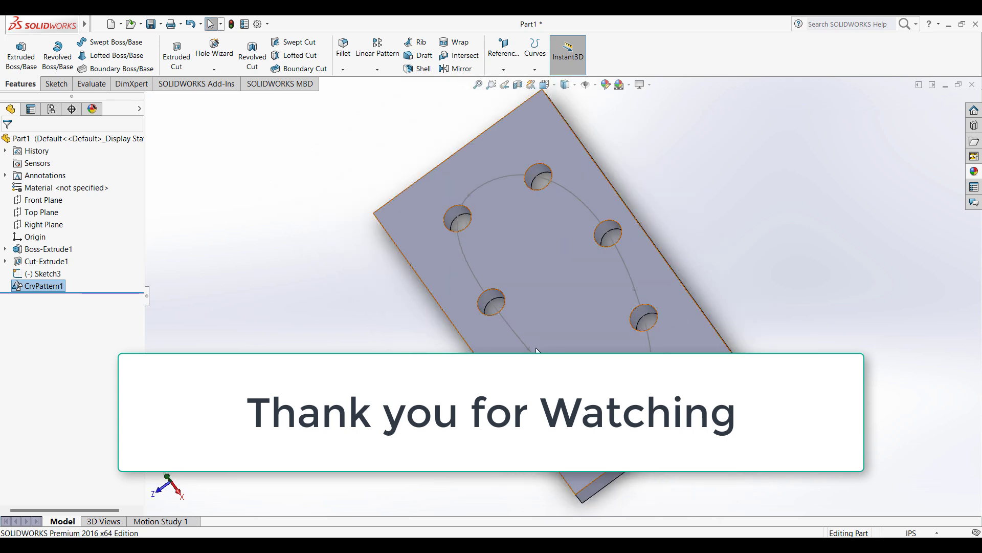